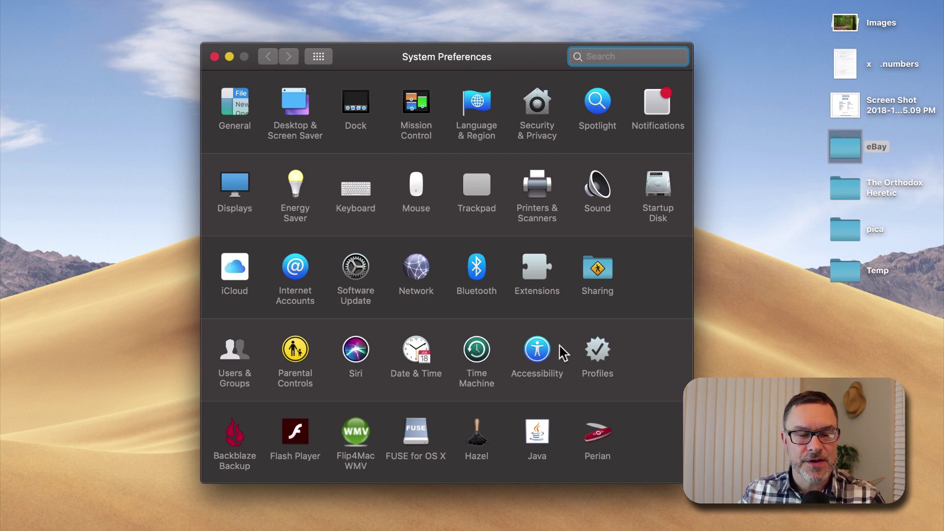
# Open the Desktop folder's Cleanup PDFs rule and keep Temp as the destination for week-old PDFs.
pyautogui.click(477, 442)
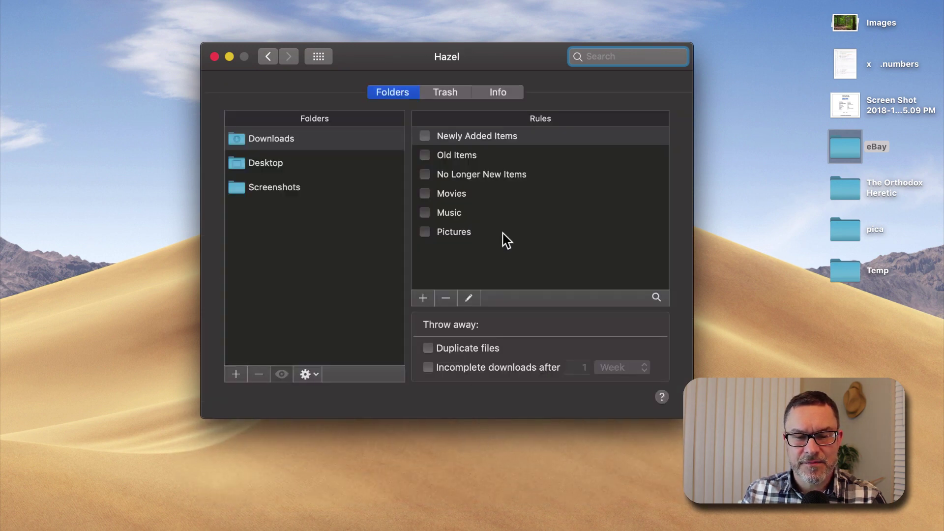
pyautogui.click(295, 170)
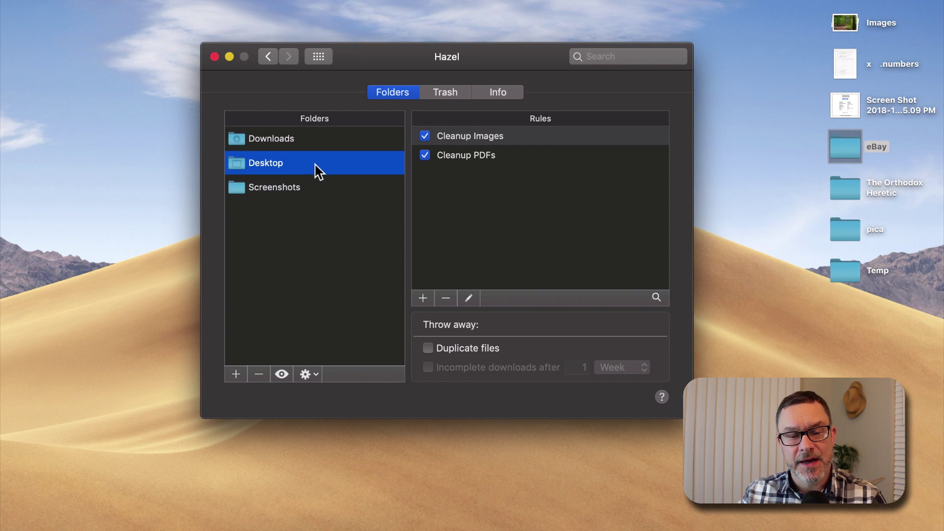
pyautogui.click(489, 155)
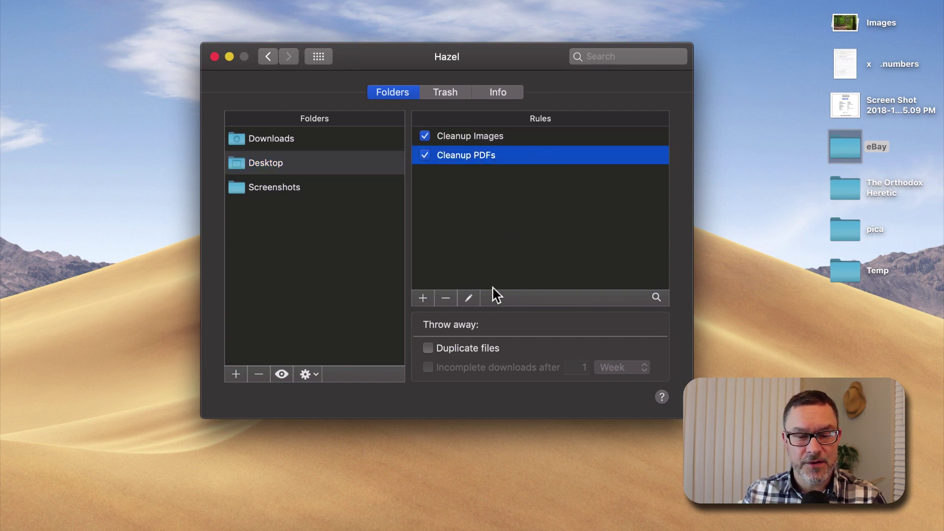
pyautogui.click(471, 299)
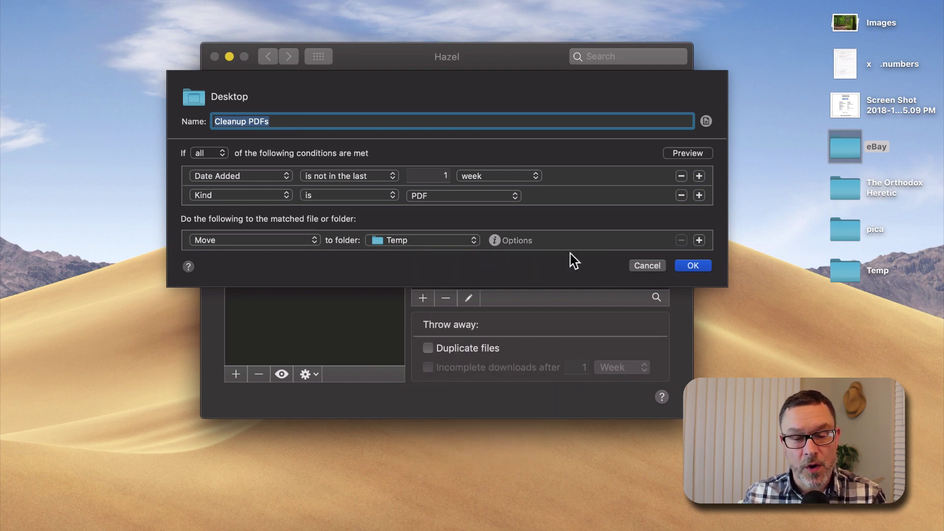
pyautogui.click(477, 246)
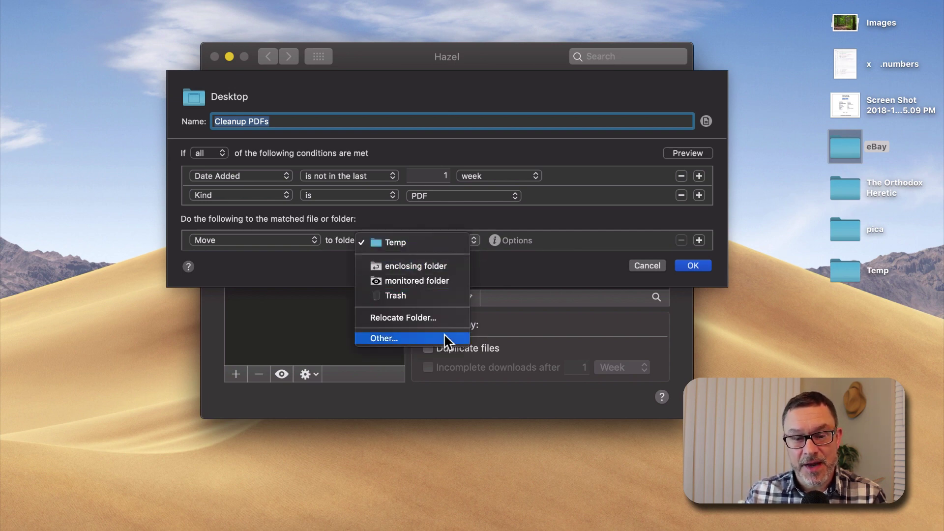
pyautogui.click(553, 267)
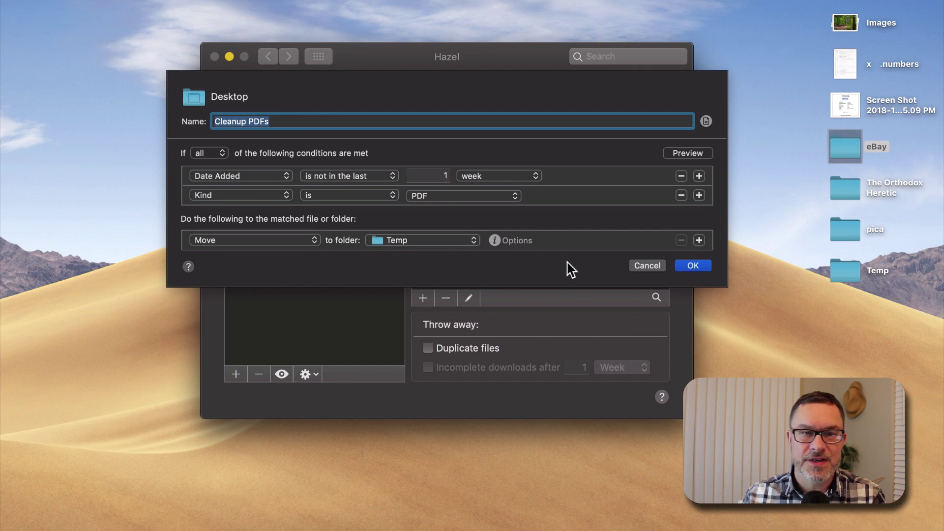
# Close the Cleanup PDFs rule, then open the Downloads folder's Old Items rule and dismiss its note.
pyautogui.click(693, 266)
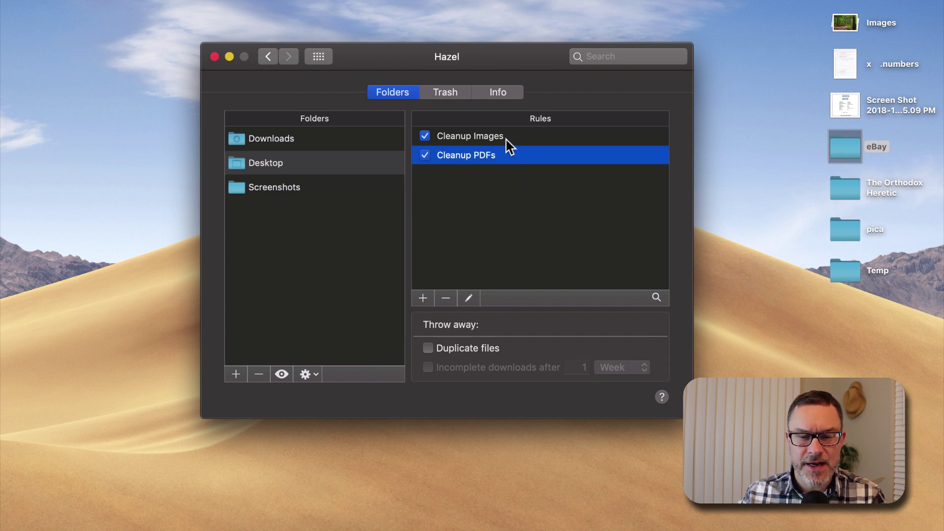
pyautogui.click(357, 142)
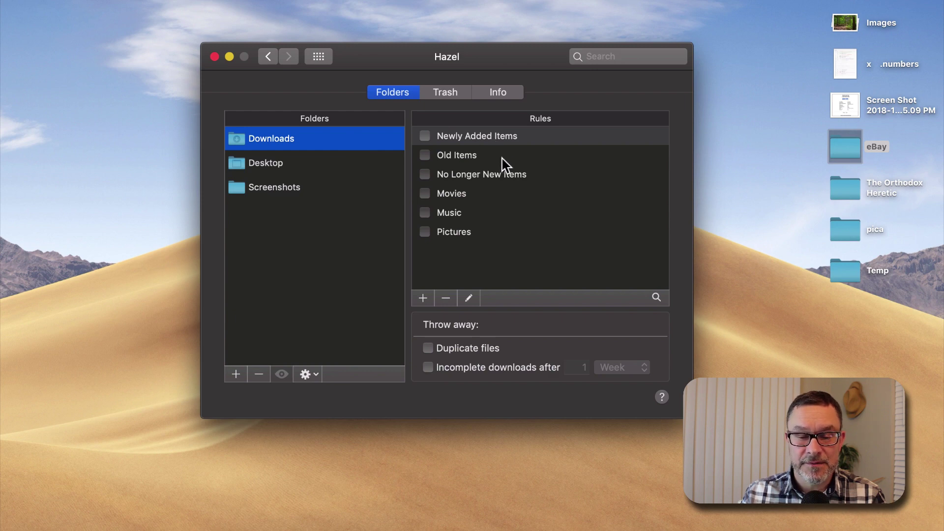
pyautogui.click(487, 162)
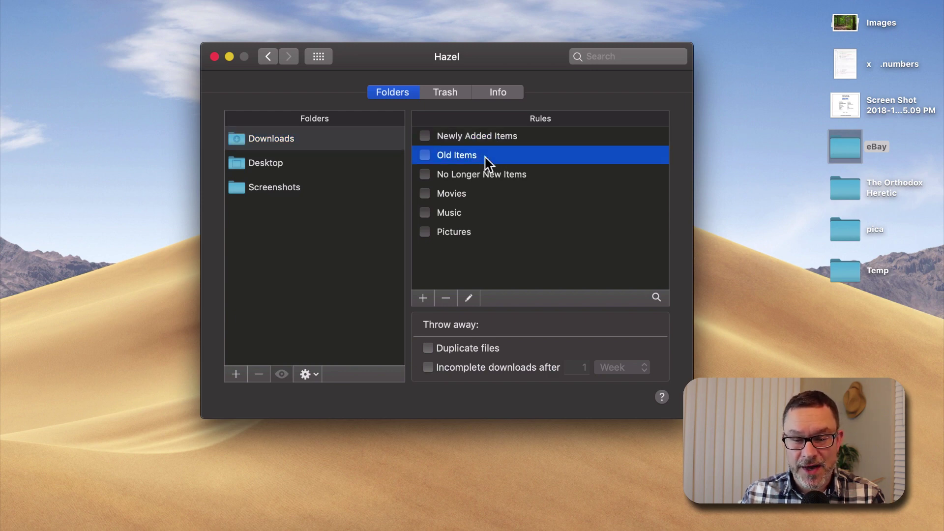
pyautogui.click(468, 298)
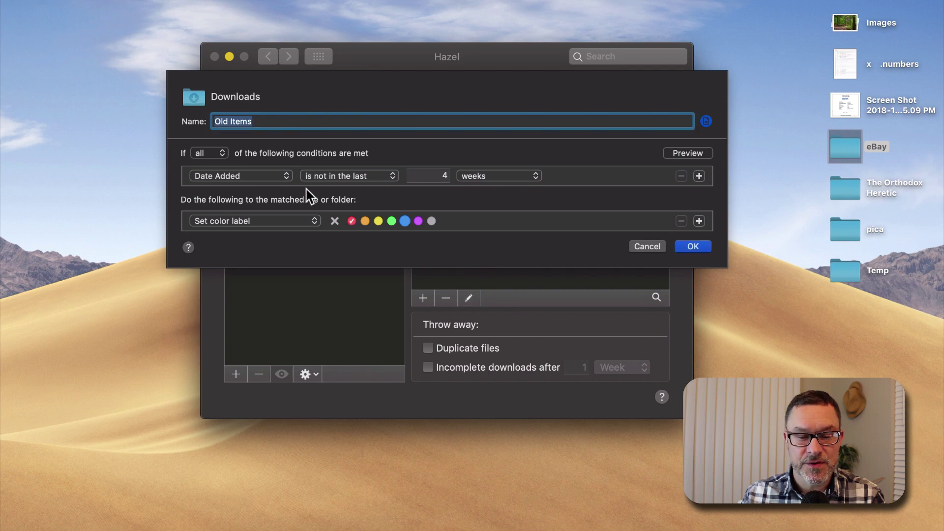
pyautogui.click(570, 253)
# Close the Old Items rule and scroll the Noodlesoft page down to the Total Support section.
pyautogui.click(692, 247)
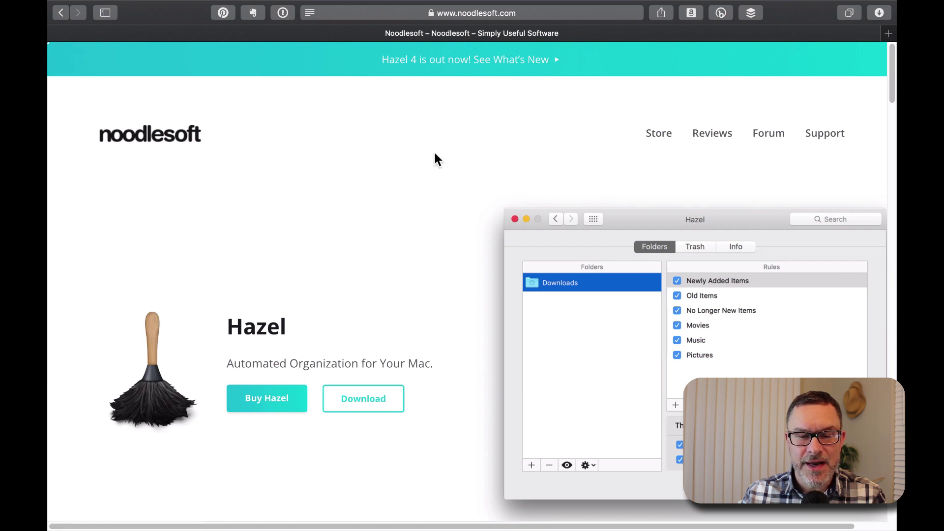
pyautogui.scroll(-10, 435, 156)
pyautogui.scroll(-9, 435, 156)
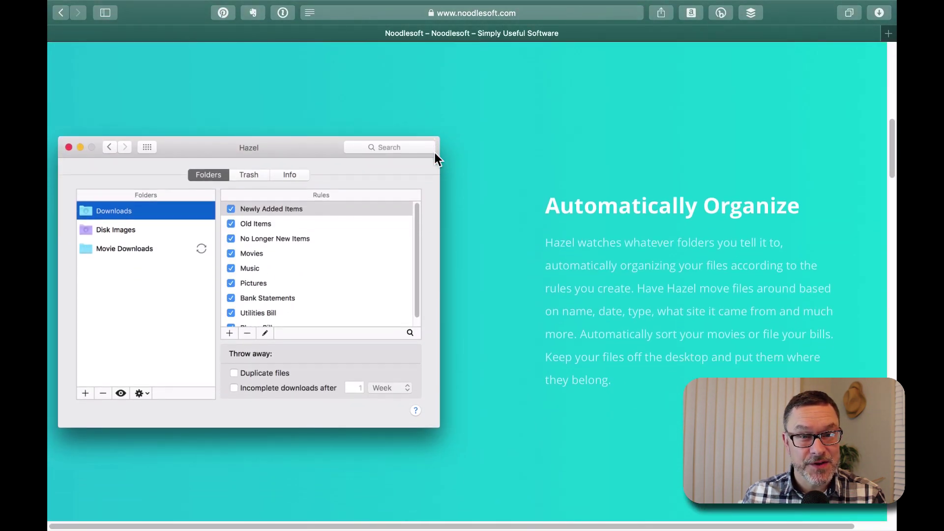
pyautogui.scroll(-15, 439, 161)
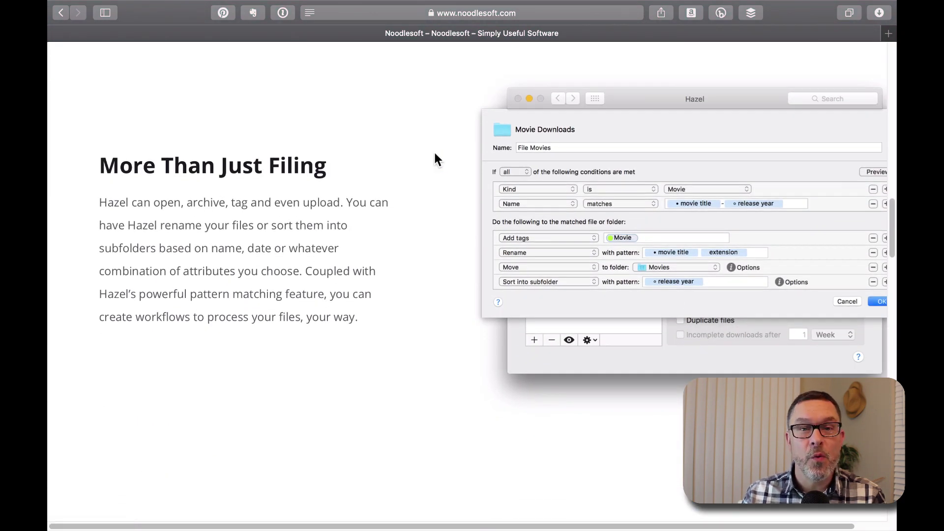
pyautogui.scroll(-1, 435, 154)
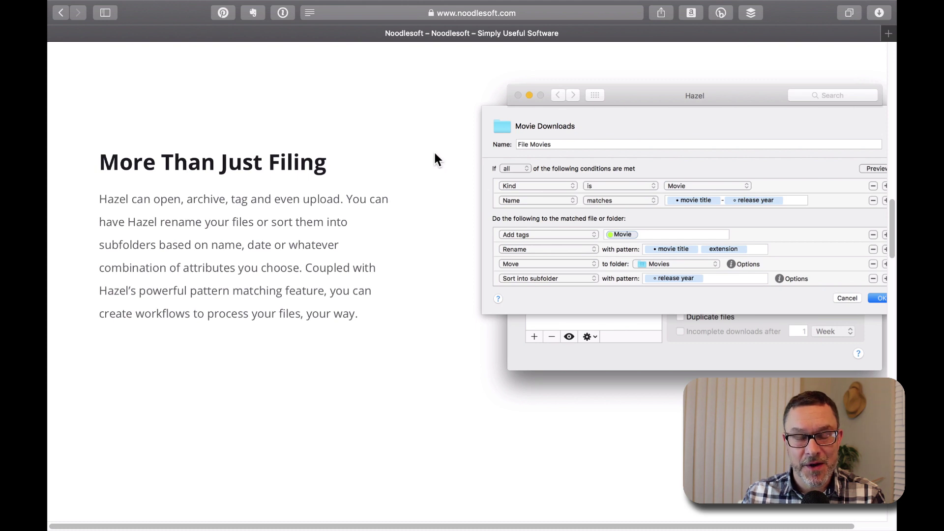
pyautogui.scroll(-10, 435, 154)
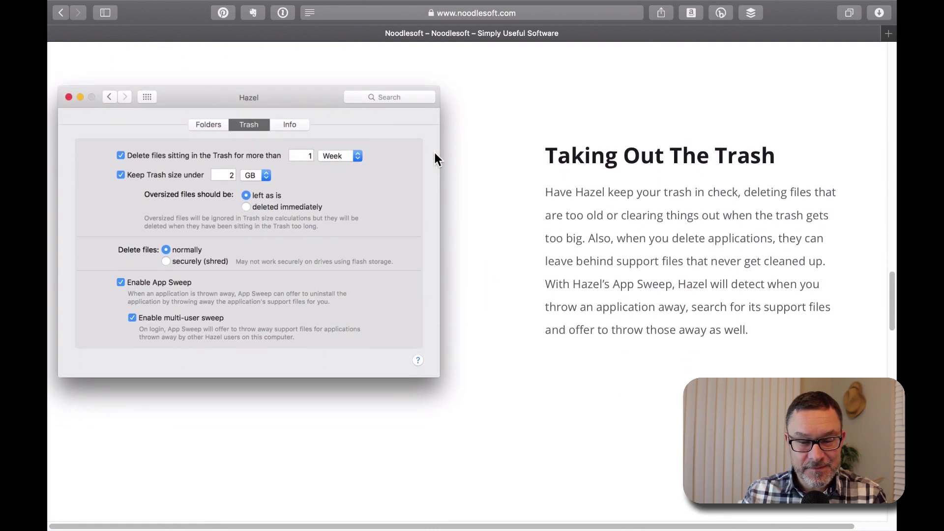
pyautogui.scroll(-3, 435, 153)
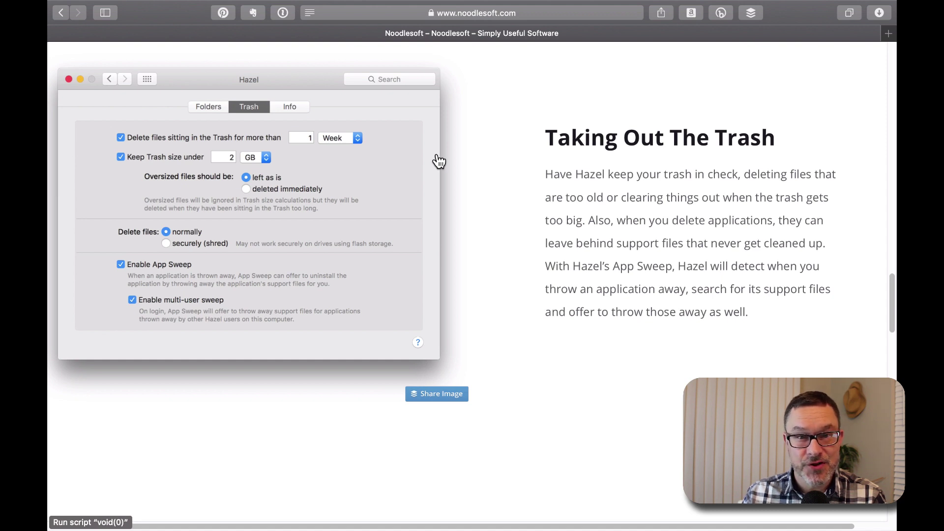
pyautogui.scroll(-10, 439, 162)
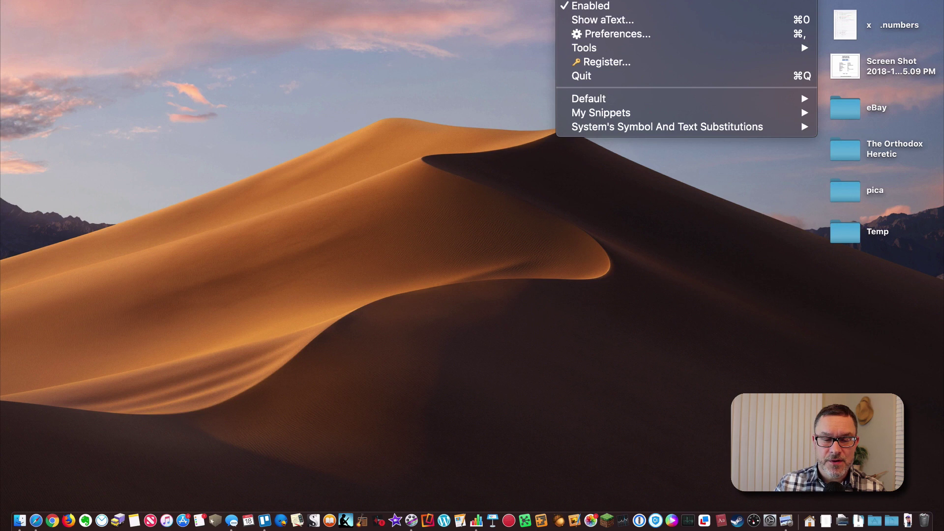
# Look up the Waxahachie snippet in aText and expand it by typing ;wx in a scratch document.
pyautogui.click(594, 19)
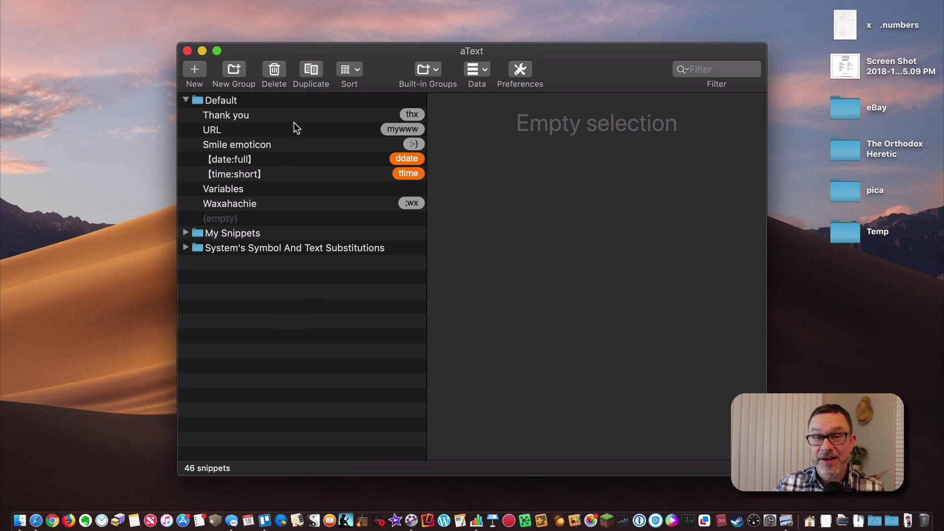
pyautogui.click(282, 205)
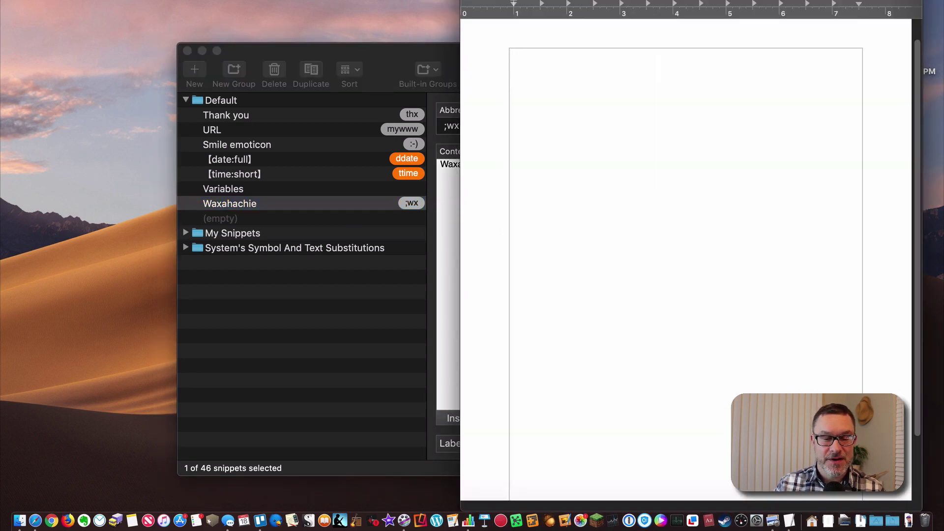
pyautogui.write(';wx')
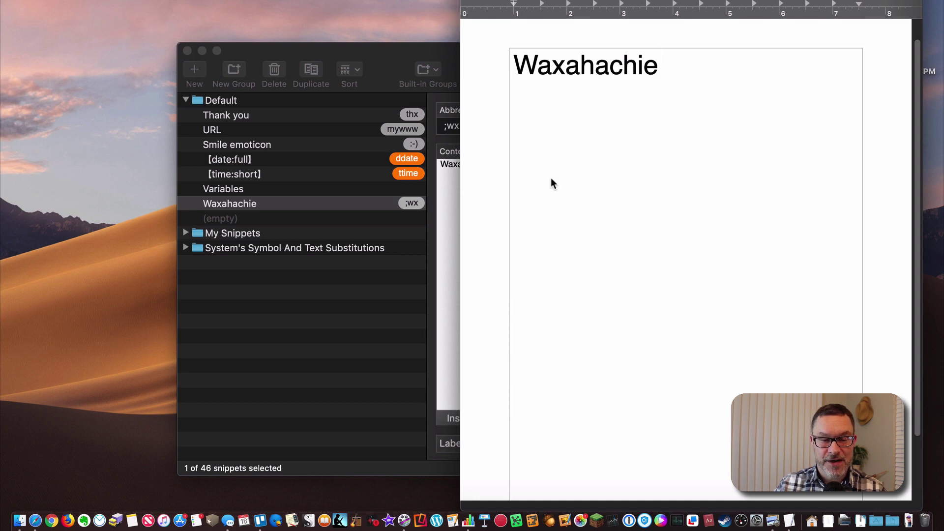
# Close the scratch document without saving and return to the aText window.
pyautogui.press('super+w')
pyautogui.click(576, 193)
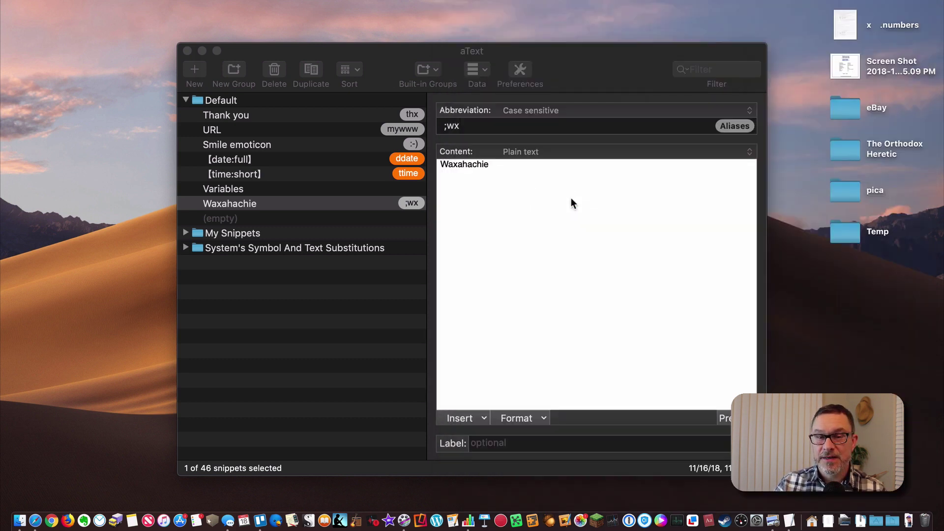
pyautogui.click(585, 48)
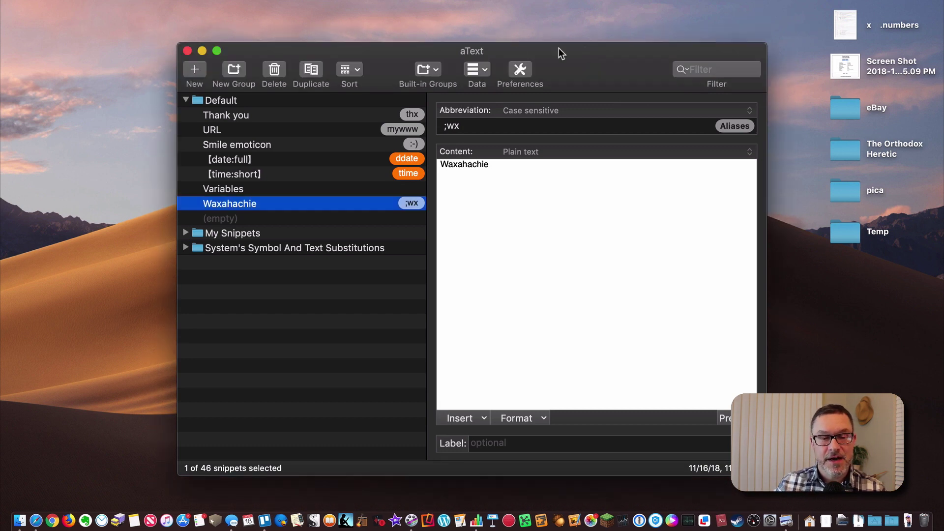
pyautogui.click(188, 51)
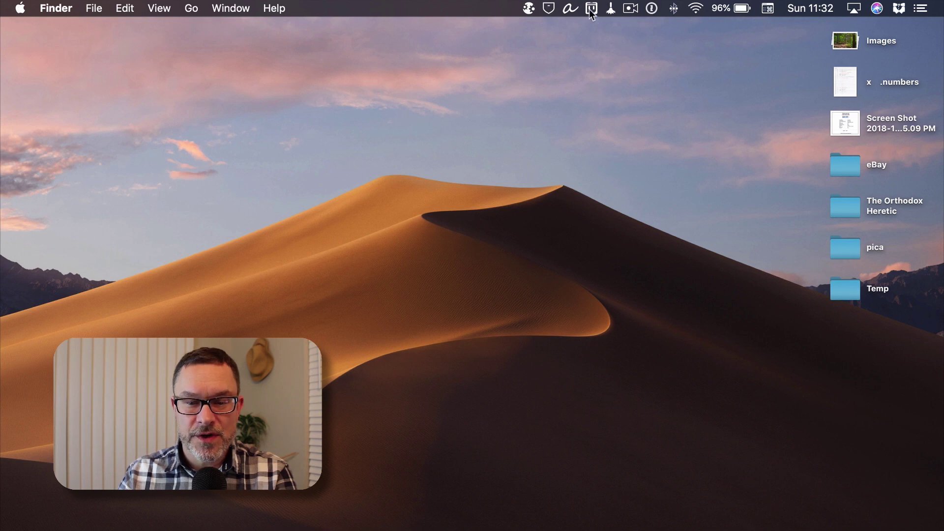
# Open Pastebot's clipboard history and scroll through entries like Waxahachie and a Finder clipping.
pyautogui.click(591, 13)
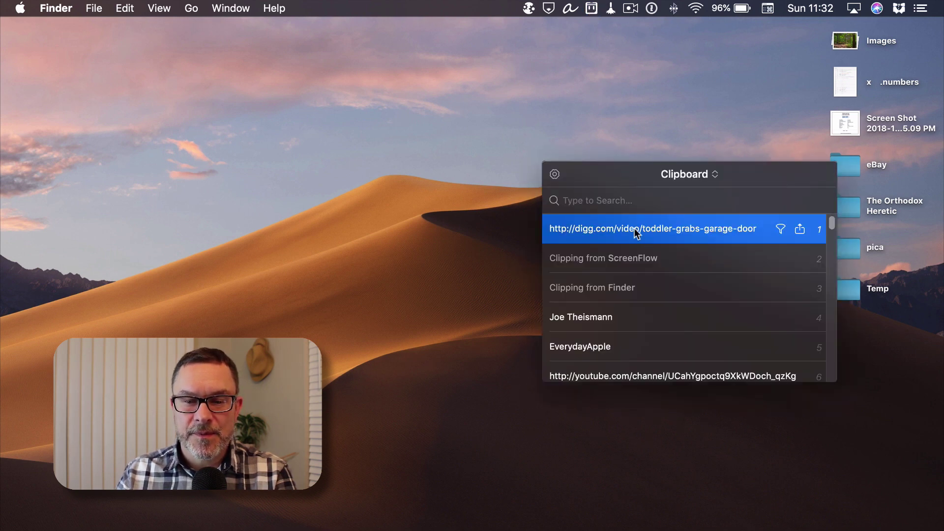
pyautogui.scroll(-3, 636, 240)
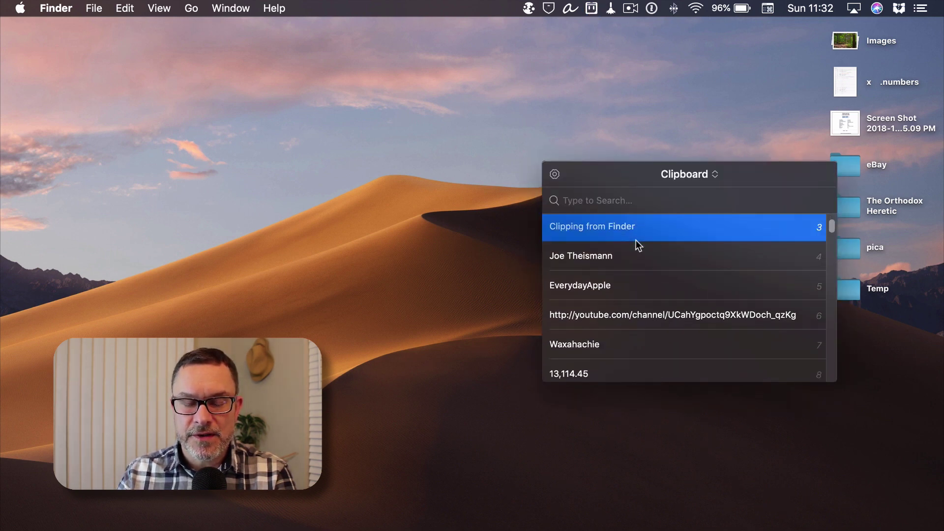
pyautogui.scroll(-5, 635, 240)
pyautogui.scroll(6, 636, 240)
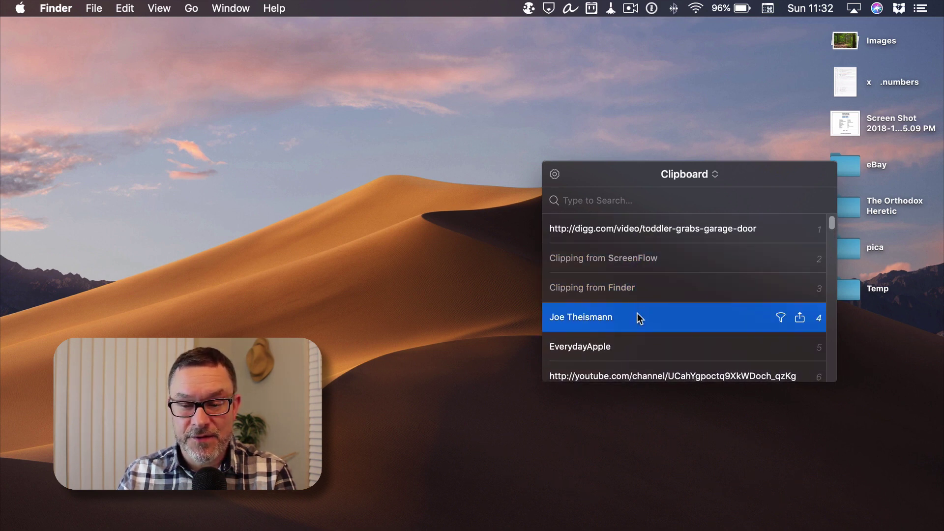
pyautogui.scroll(-3, 601, 320)
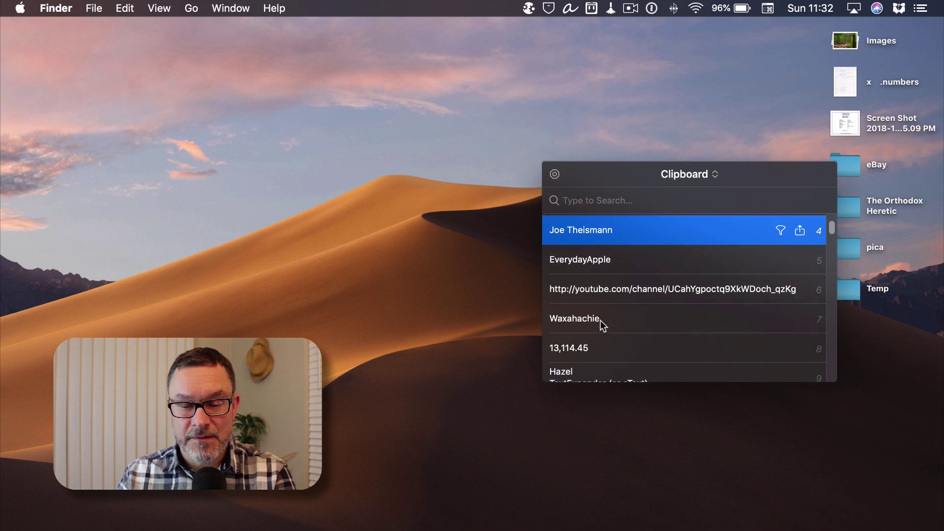
pyautogui.scroll(-3, 600, 320)
pyautogui.scroll(6, 600, 320)
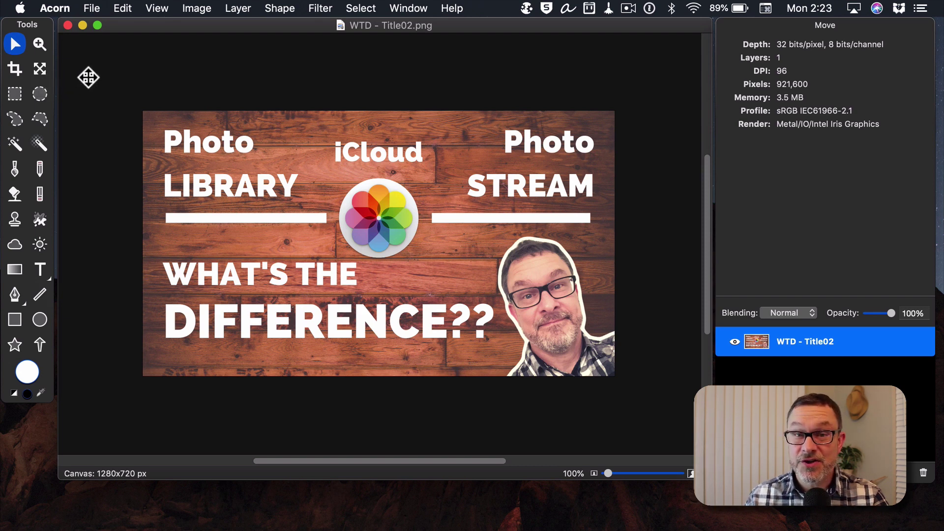
# Try the Magic Wand and Paint brush tools, then select the Text tool in Acorn.
pyautogui.click(15, 143)
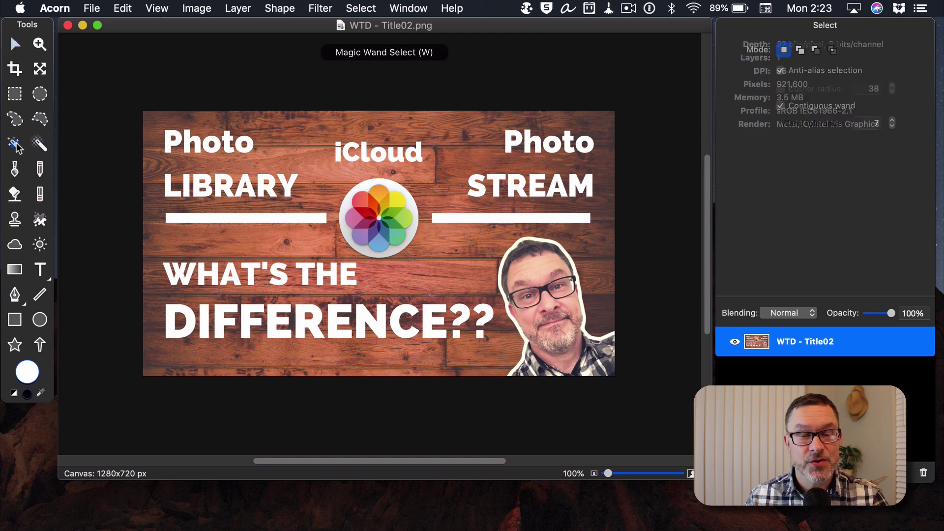
pyautogui.click(14, 170)
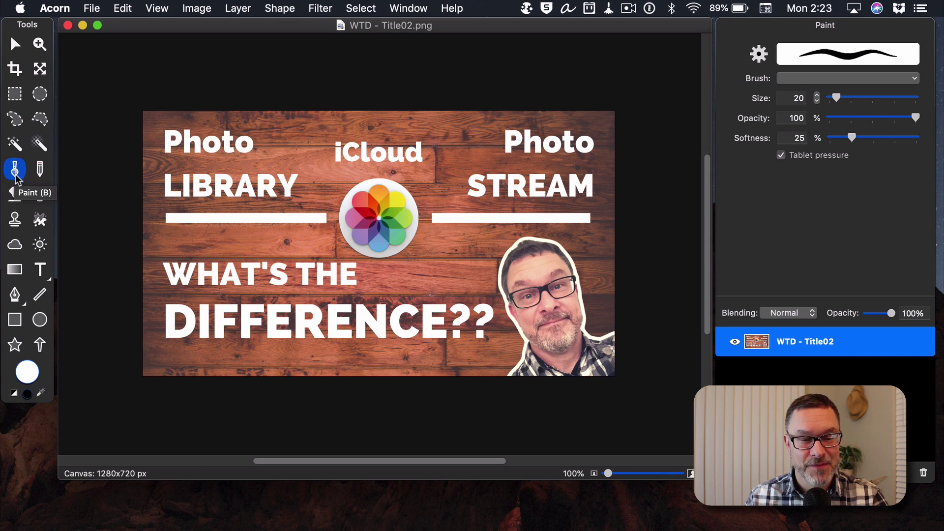
pyautogui.click(42, 272)
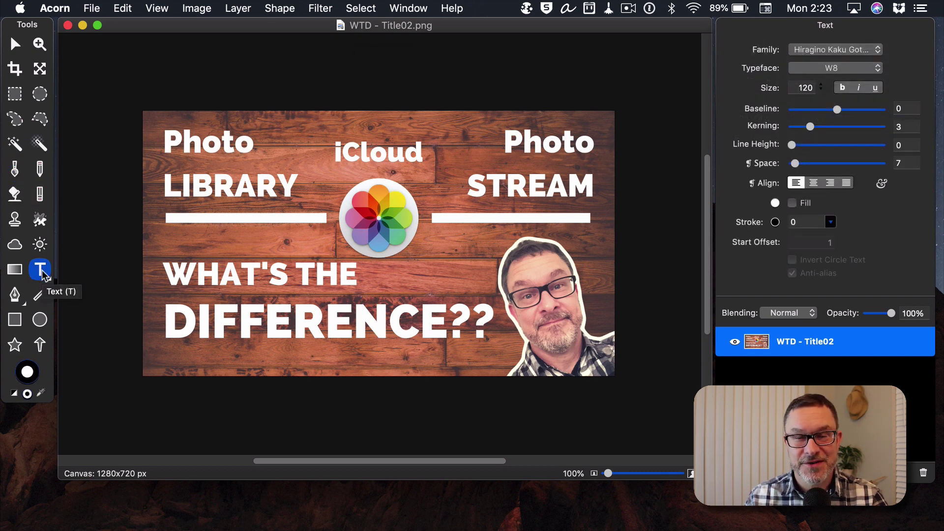